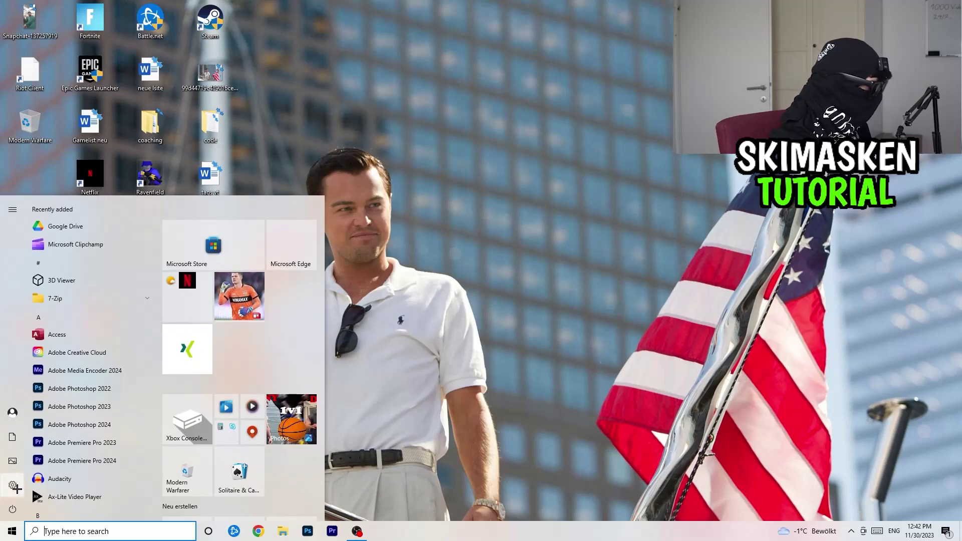
- Open the Windows gaming settings and review the Game Bar, Captures and Game Mode options
{"action": "left_click", "coordinate": [13, 485]}
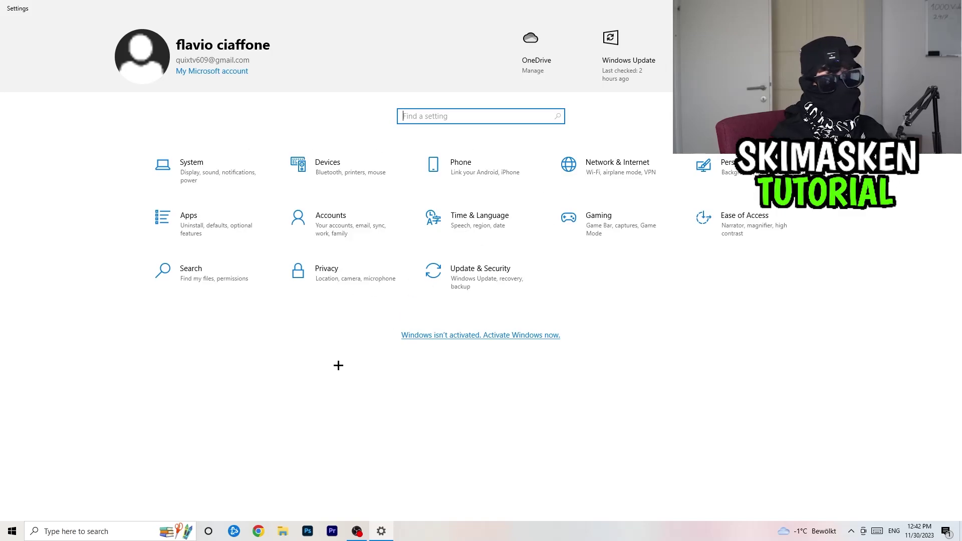
{"action": "left_click", "coordinate": [640, 213]}
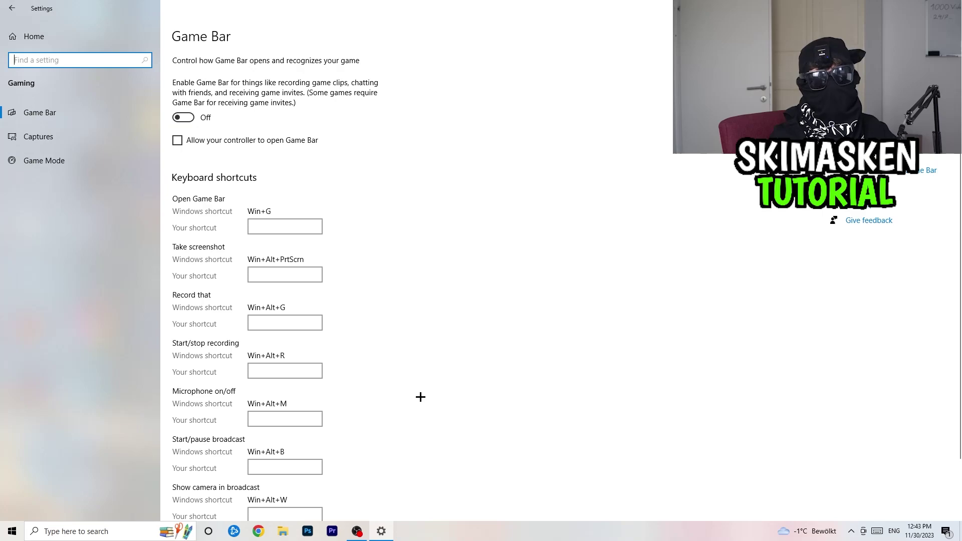
{"action": "left_click", "coordinate": [64, 134]}
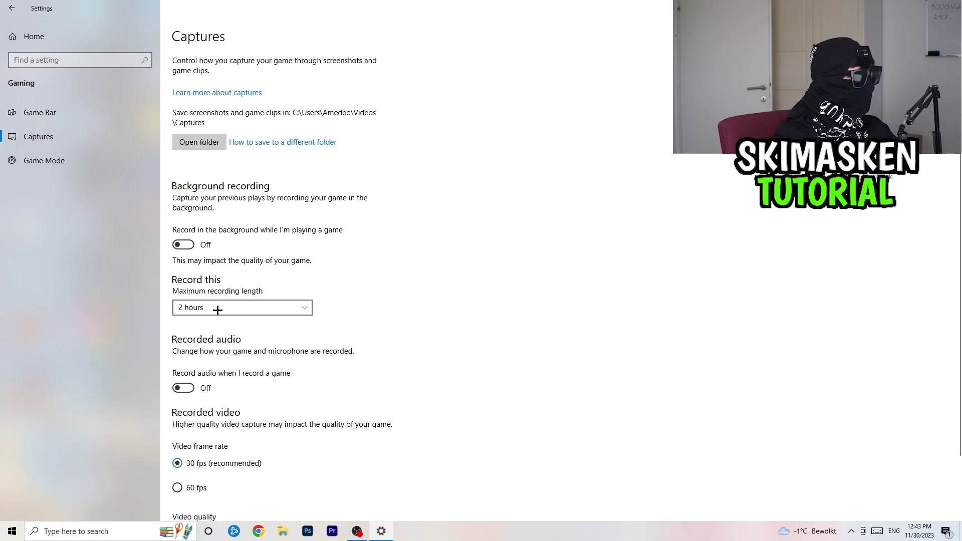
{"action": "scroll", "coordinate": [243, 184], "scroll_direction": "down", "scroll_amount": 2}
{"action": "scroll", "coordinate": [249, 179], "scroll_direction": "up", "scroll_amount": 2}
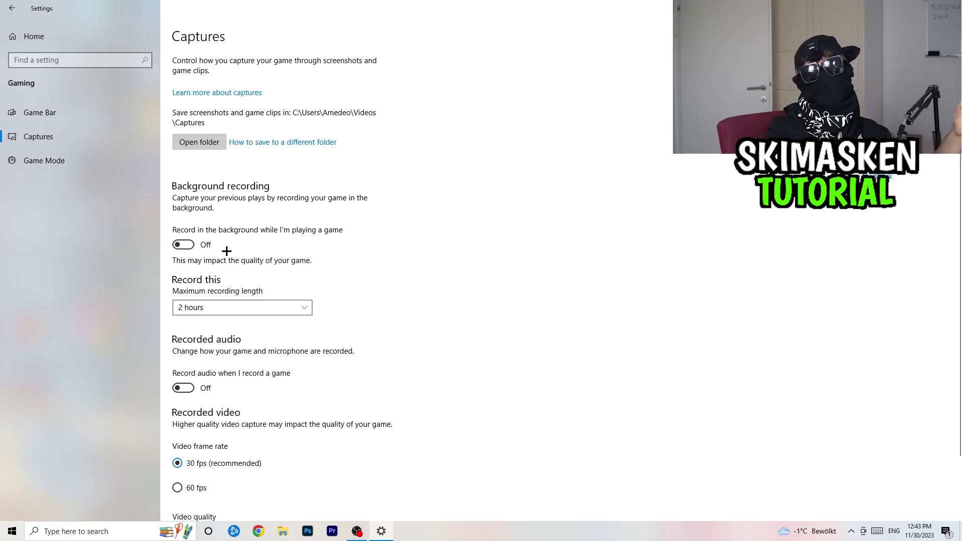
{"action": "scroll", "coordinate": [236, 270], "scroll_direction": "down", "scroll_amount": 3}
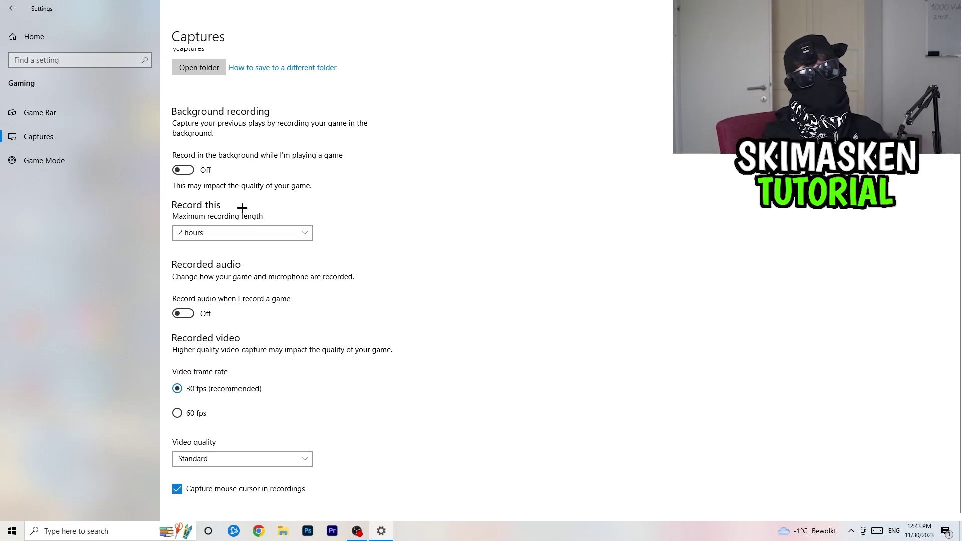
{"action": "left_click", "coordinate": [101, 164]}
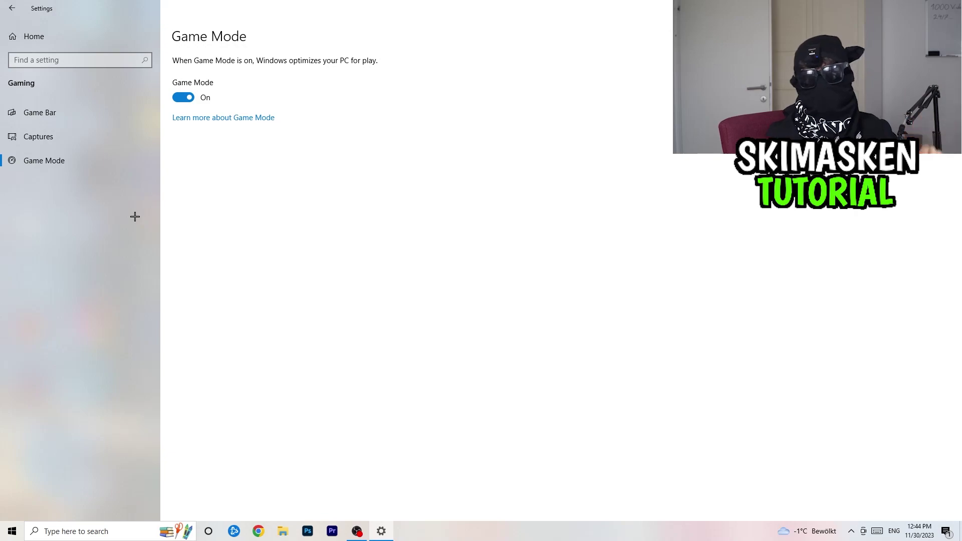
- Review the scaling and resolution options in the system's display settings
{"action": "left_click", "coordinate": [12, 8]}
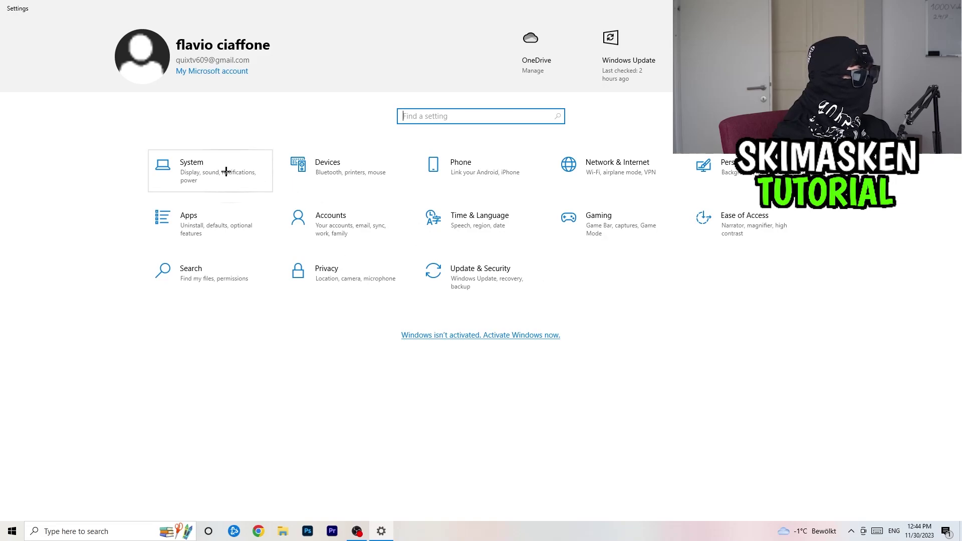
{"action": "left_click", "coordinate": [233, 189]}
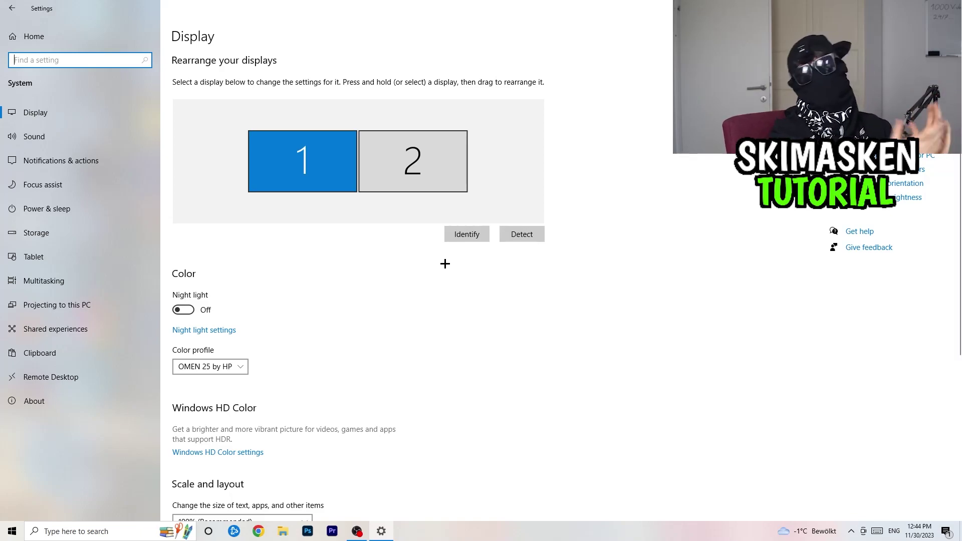
{"action": "scroll", "coordinate": [322, 264], "scroll_direction": "down", "scroll_amount": 5}
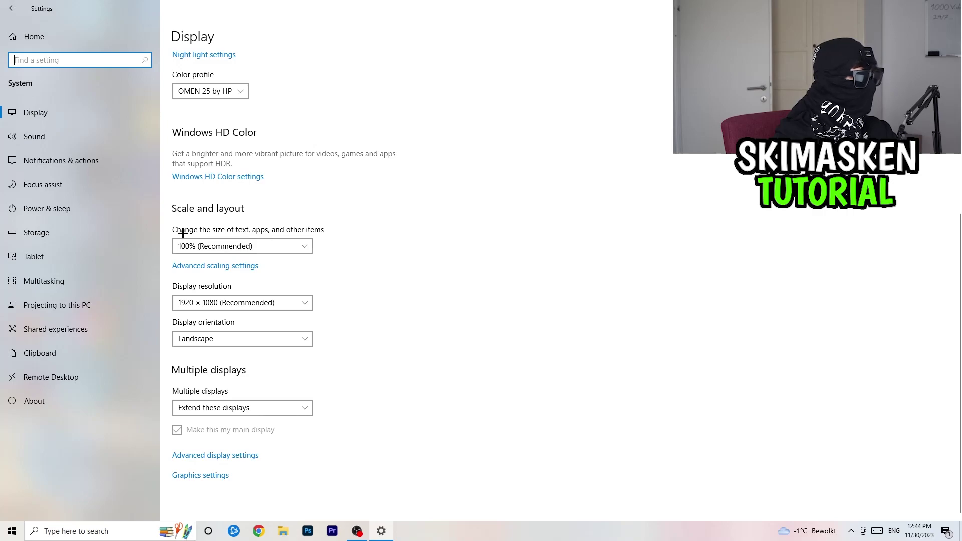
{"action": "left_click", "coordinate": [249, 247]}
{"action": "left_click", "coordinate": [554, 309]}
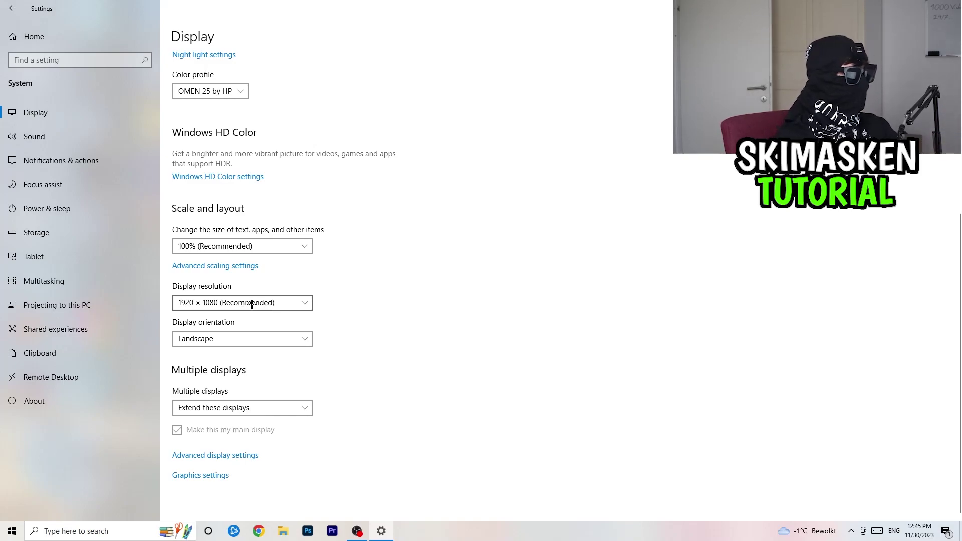
- Open Power Options from the power and sleep settings, examine the available power plans, and close the window
{"action": "left_click", "coordinate": [37, 209]}
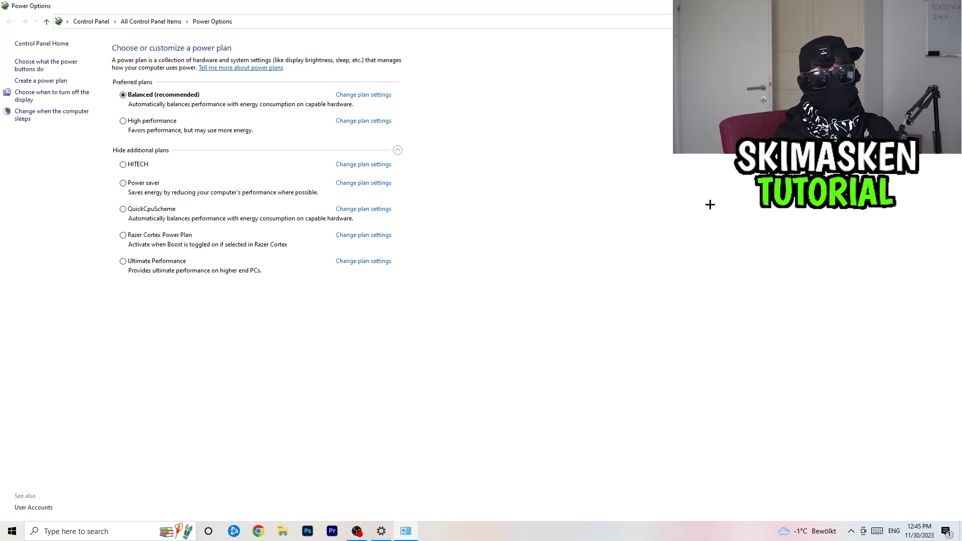
{"action": "left_click", "coordinate": [397, 150]}
{"action": "left_click", "coordinate": [397, 150]}
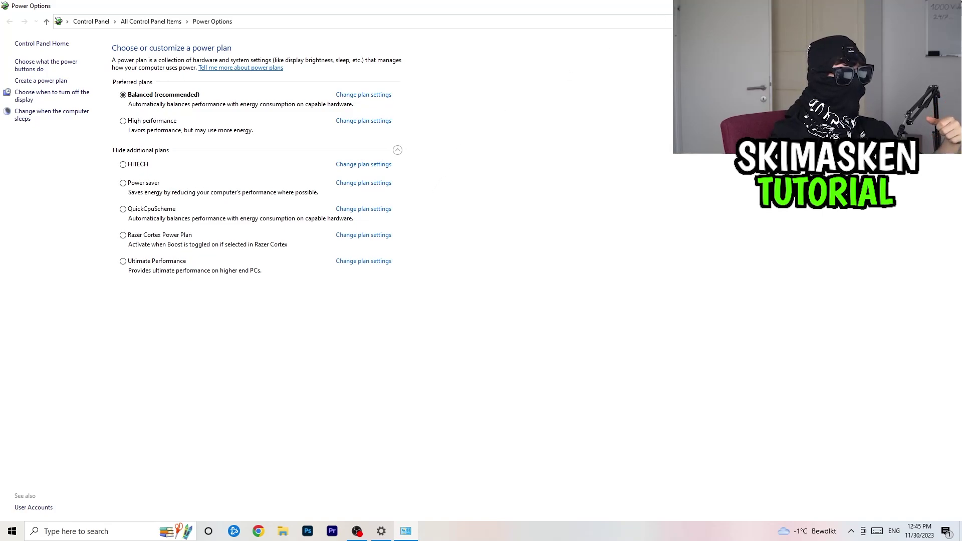
{"action": "key", "text": "alt+F4"}
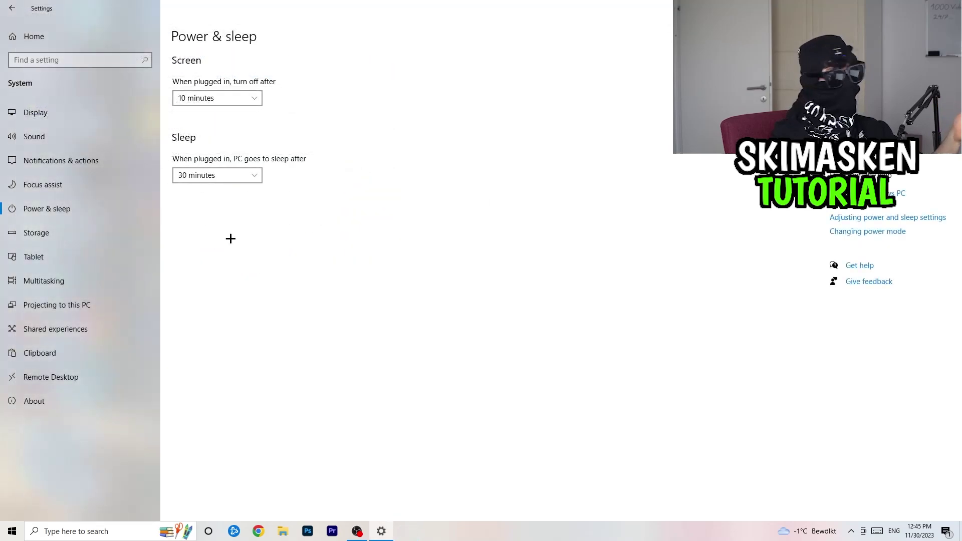
- Review the Storage Sense schedule and its recycle bin and Downloads cleanup intervals, and close Settings
{"action": "left_click", "coordinate": [109, 226]}
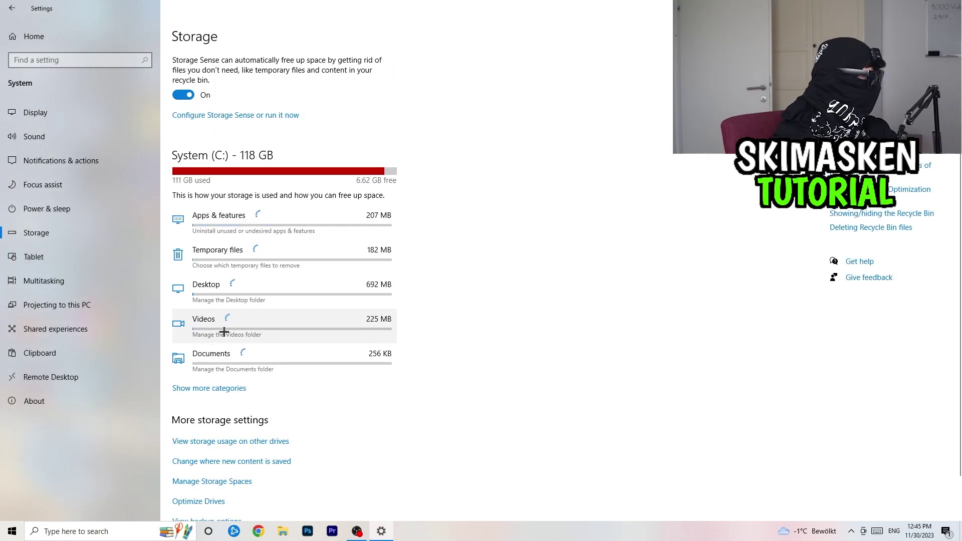
{"action": "left_click", "coordinate": [249, 115]}
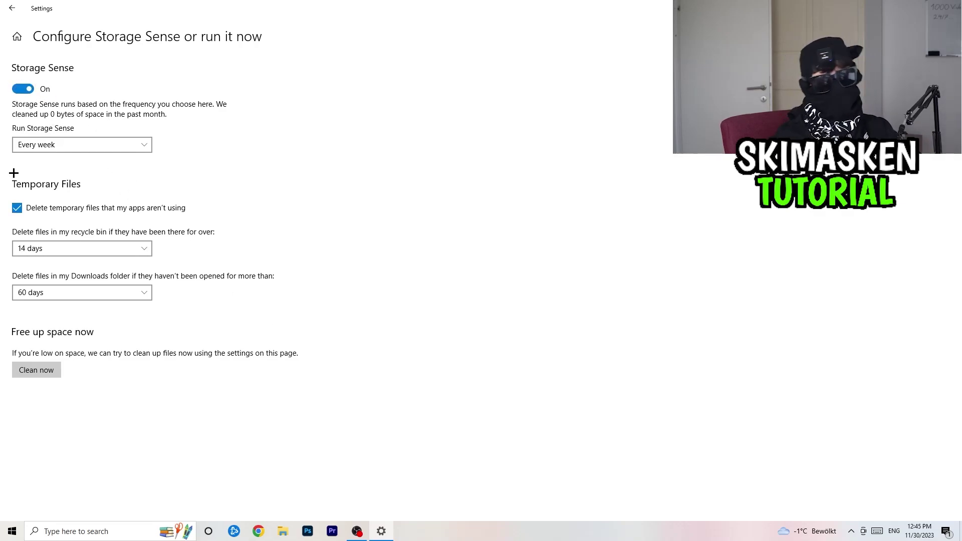
{"action": "left_click", "coordinate": [142, 145]}
{"action": "left_click", "coordinate": [142, 144]}
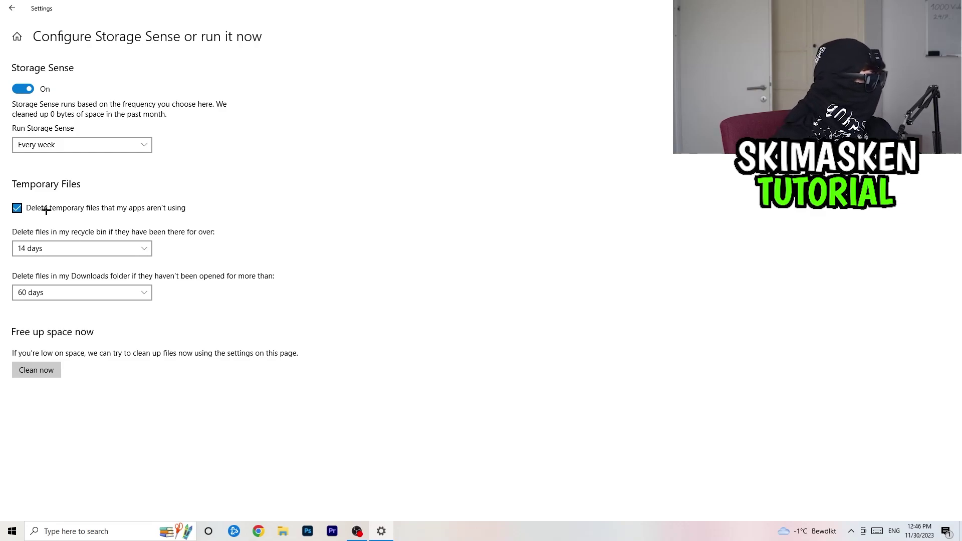
{"action": "left_click", "coordinate": [85, 249]}
{"action": "left_click", "coordinate": [80, 296]}
{"action": "left_click", "coordinate": [215, 259]}
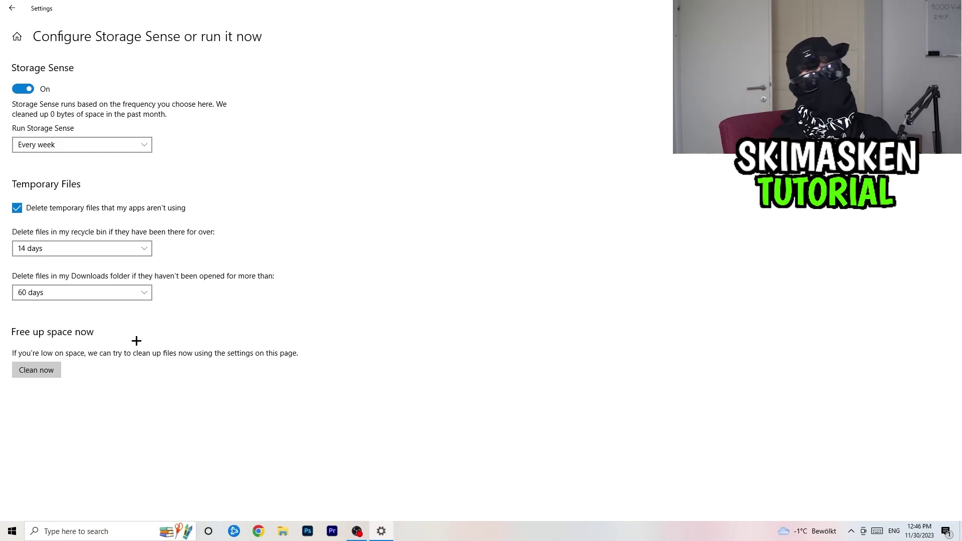
{"action": "left_click", "coordinate": [11, 5]}
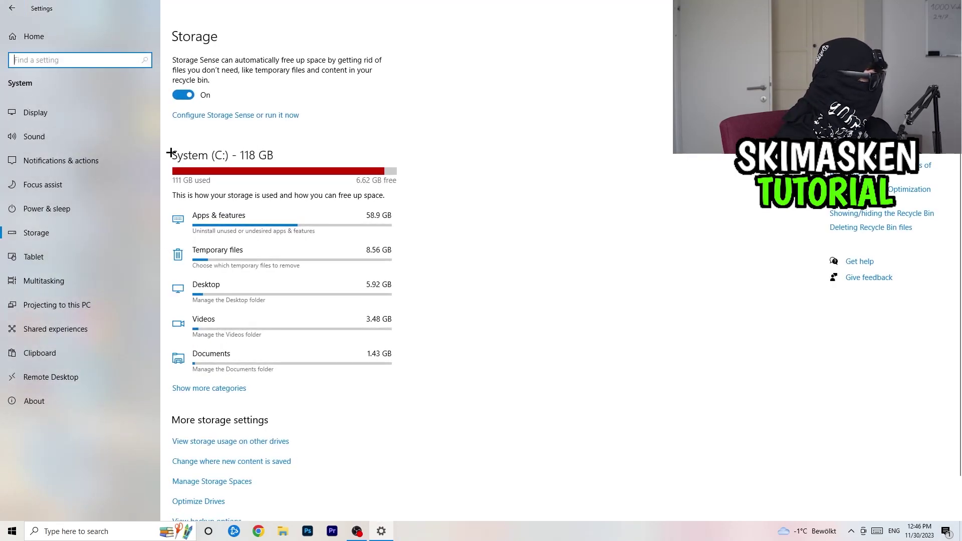
{"action": "left_click", "coordinate": [11, 8]}
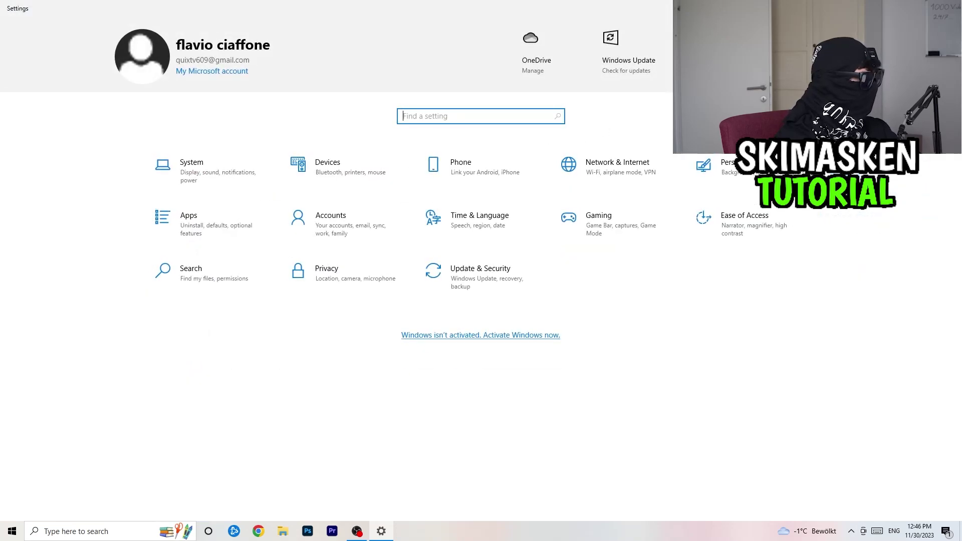
{"action": "key", "text": "alt+F4"}
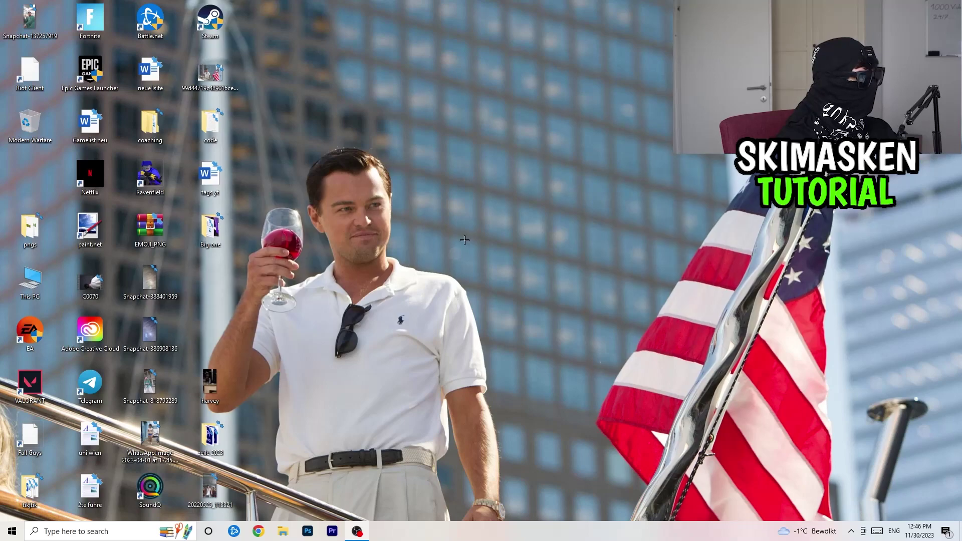
- Open NVIDIA Control Panel from the desktop, examine the resolution and image preview settings, and close it
{"action": "right_click", "coordinate": [480, 229]}
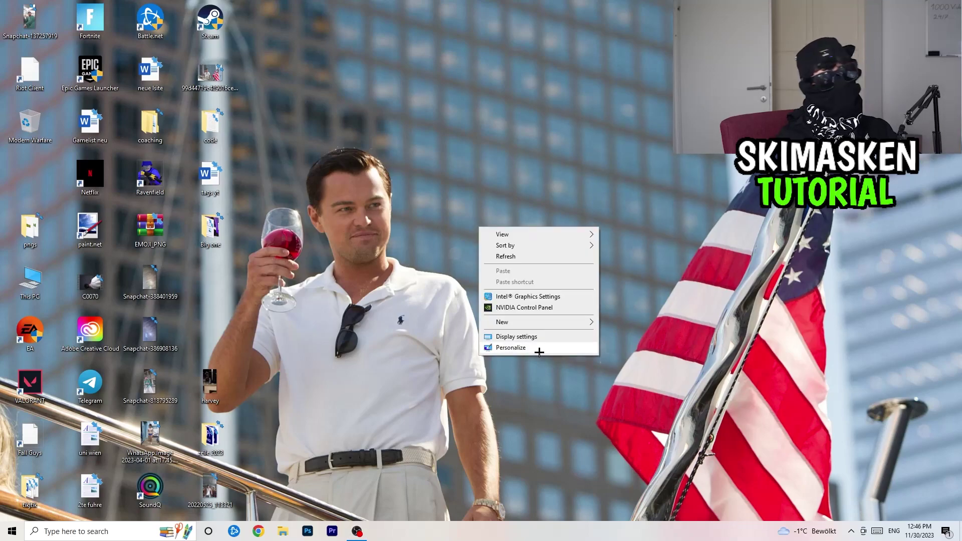
{"action": "left_click", "coordinate": [554, 309]}
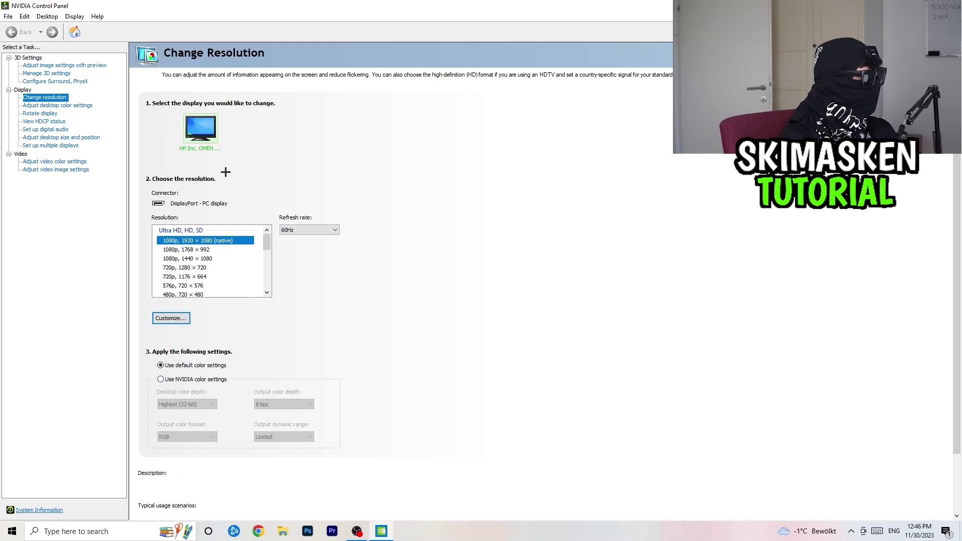
{"action": "mouse_move", "coordinate": [254, 258]}
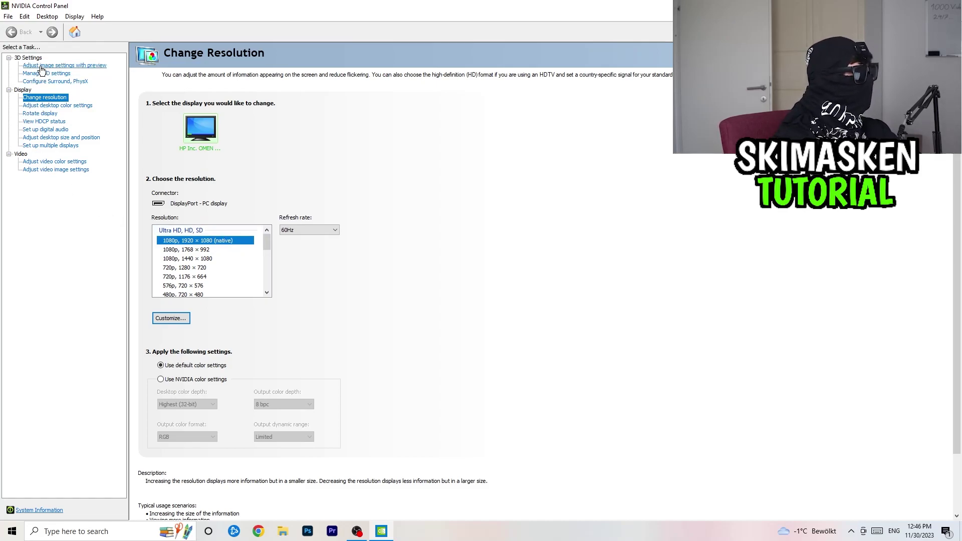
{"action": "left_click", "coordinate": [75, 66]}
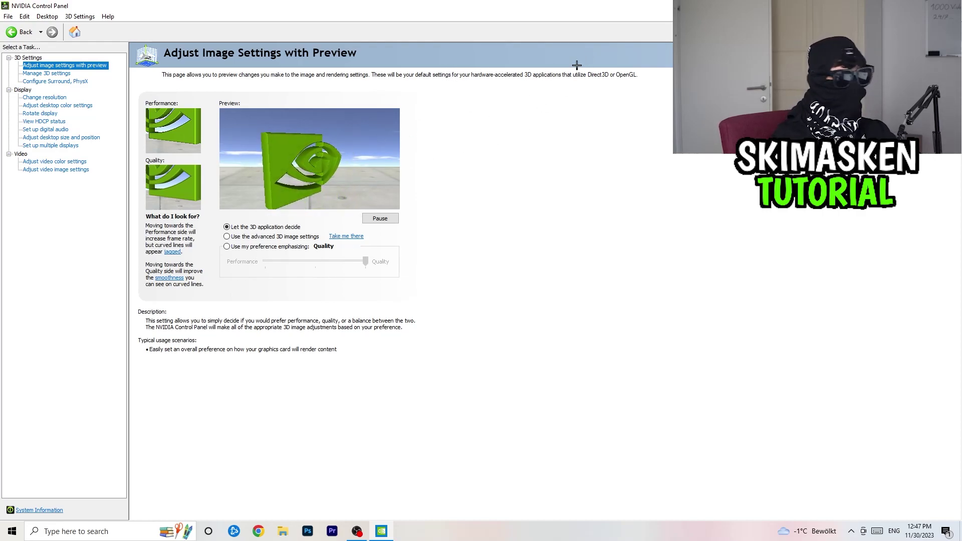
{"action": "key", "text": "alt+F4"}
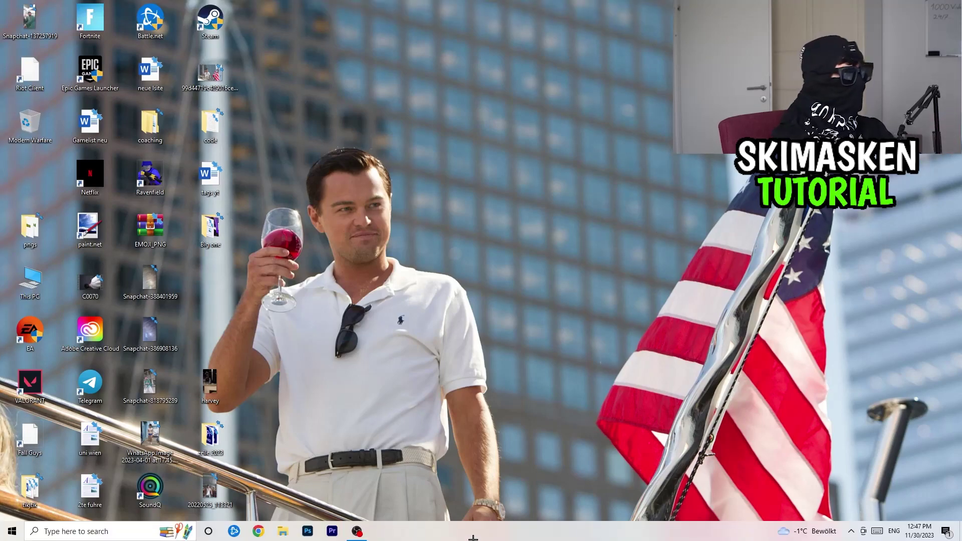
- In a maximised Task Manager, sort the processes by CPU and by GPU usage and show the actions for Razer Synapse
{"action": "right_click", "coordinate": [469, 536]}
{"action": "left_click", "coordinate": [518, 487]}
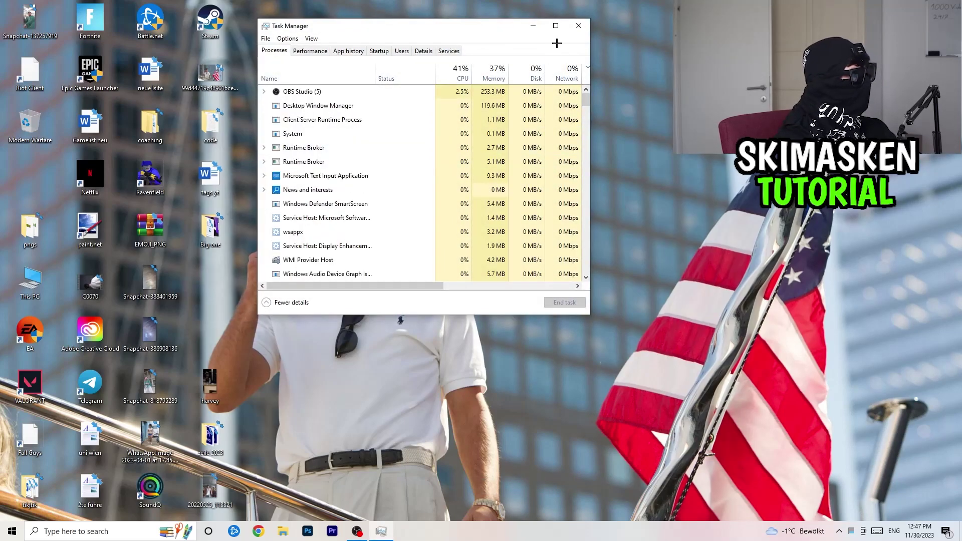
{"action": "left_click", "coordinate": [556, 26]}
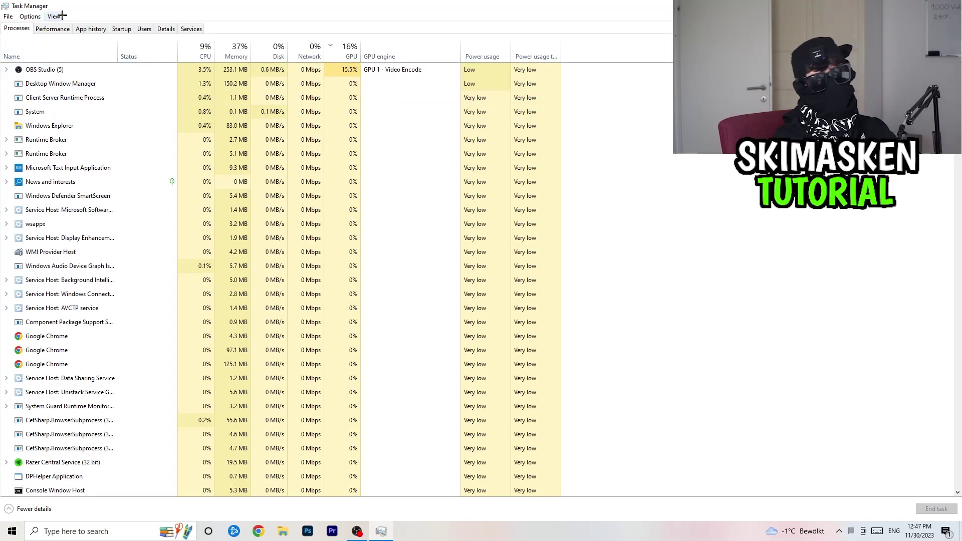
{"action": "left_click", "coordinate": [186, 48]}
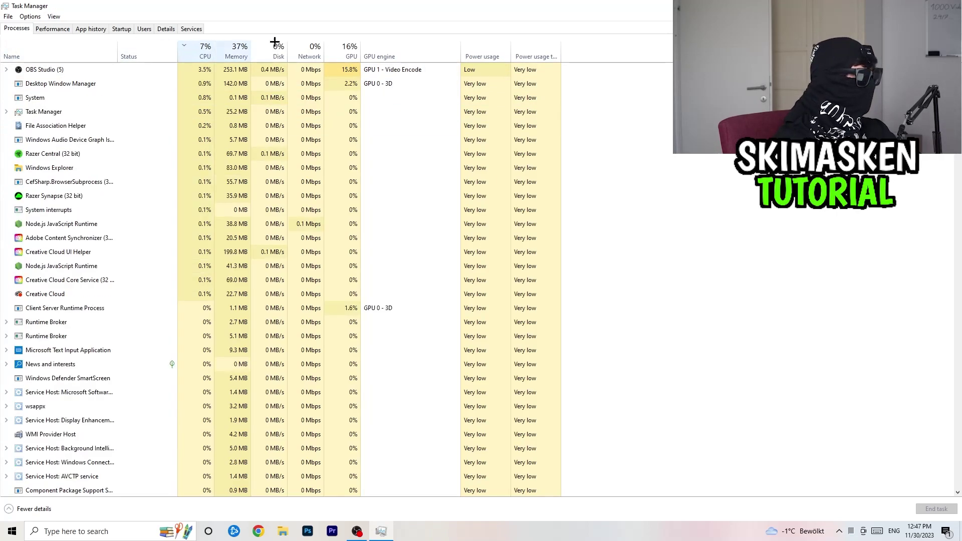
{"action": "left_click", "coordinate": [357, 49]}
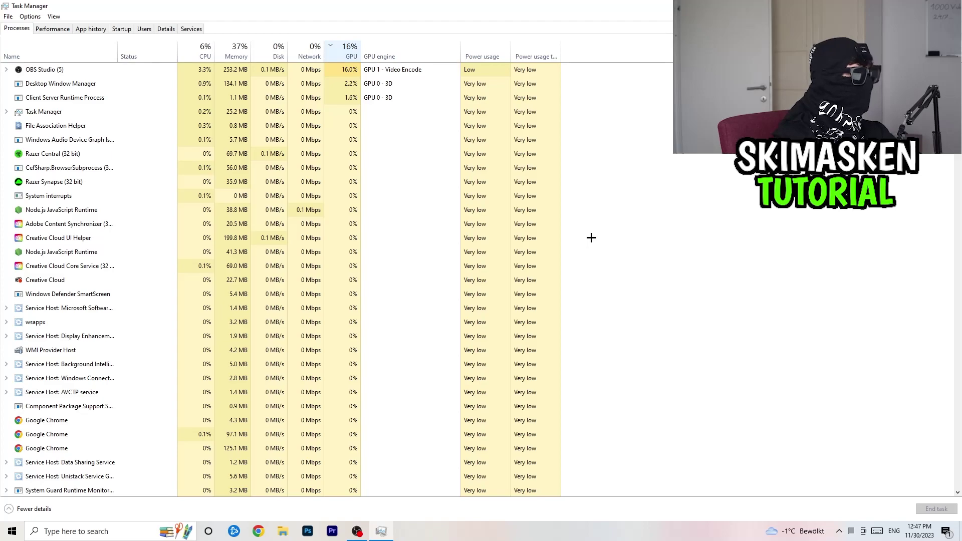
{"action": "right_click", "coordinate": [103, 179]}
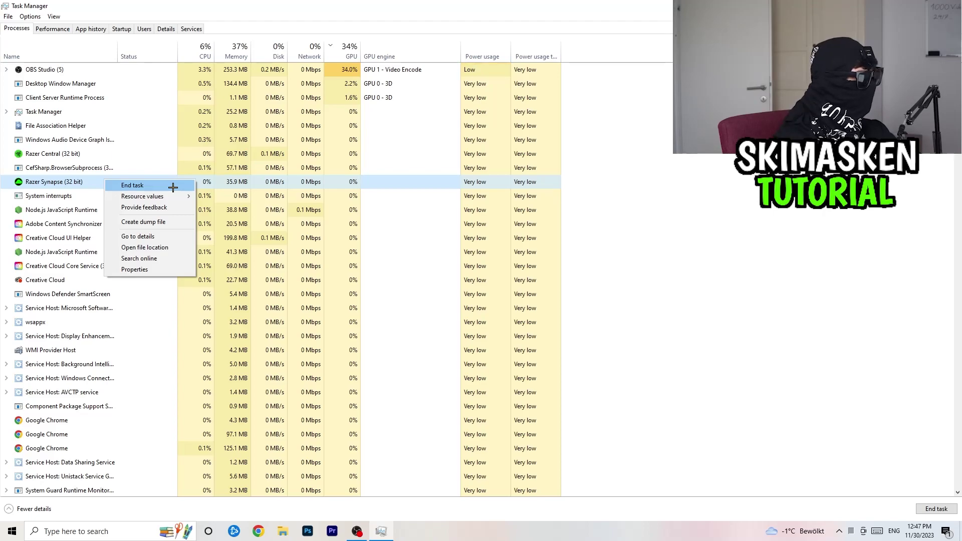
- Show the priority levels available for a chrome.exe process in the detailed process list, and dismiss them
{"action": "left_click", "coordinate": [163, 30]}
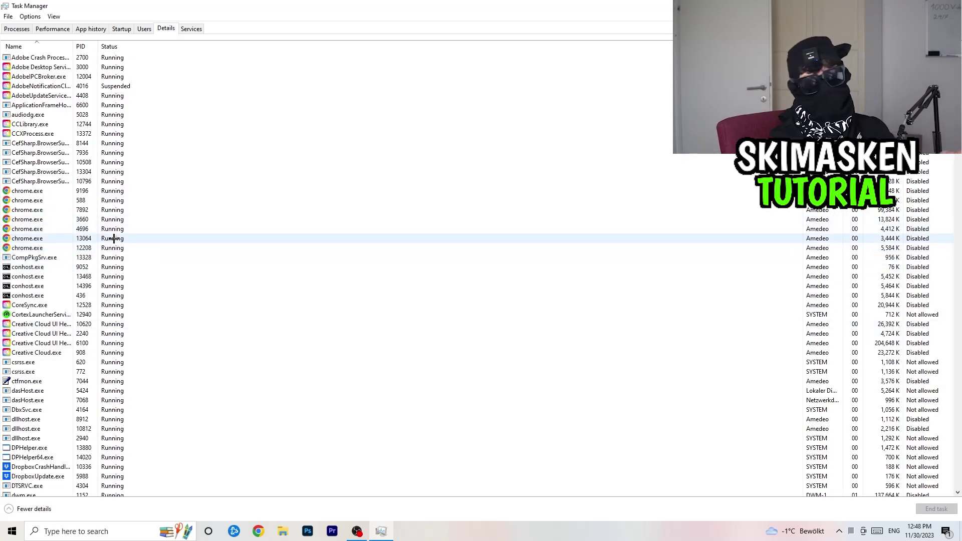
{"action": "right_click", "coordinate": [51, 228]}
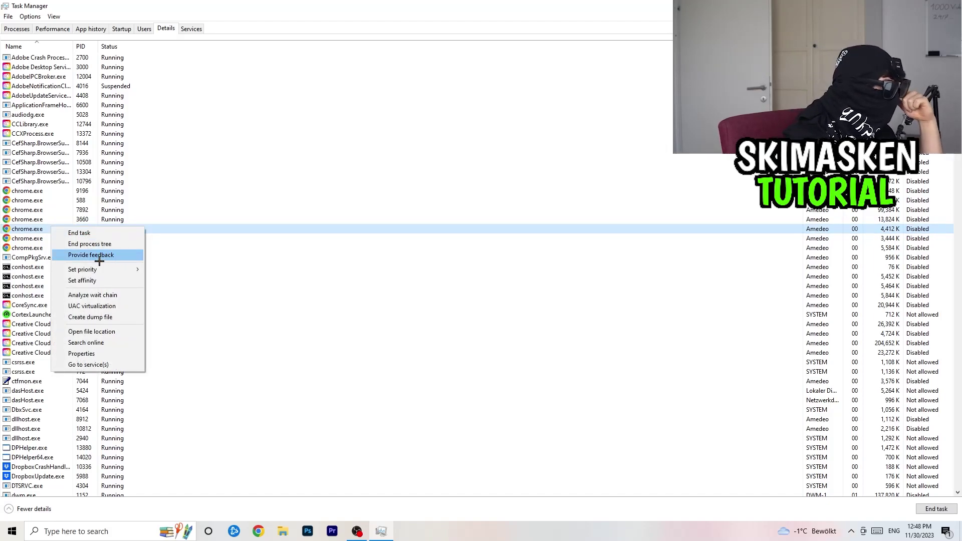
{"action": "mouse_move", "coordinate": [133, 270]}
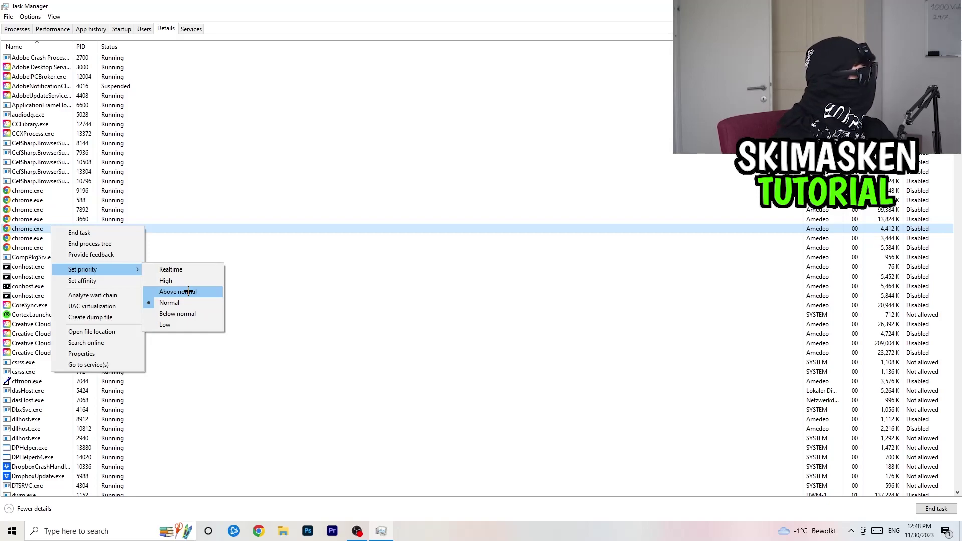
{"action": "left_click", "coordinate": [396, 104]}
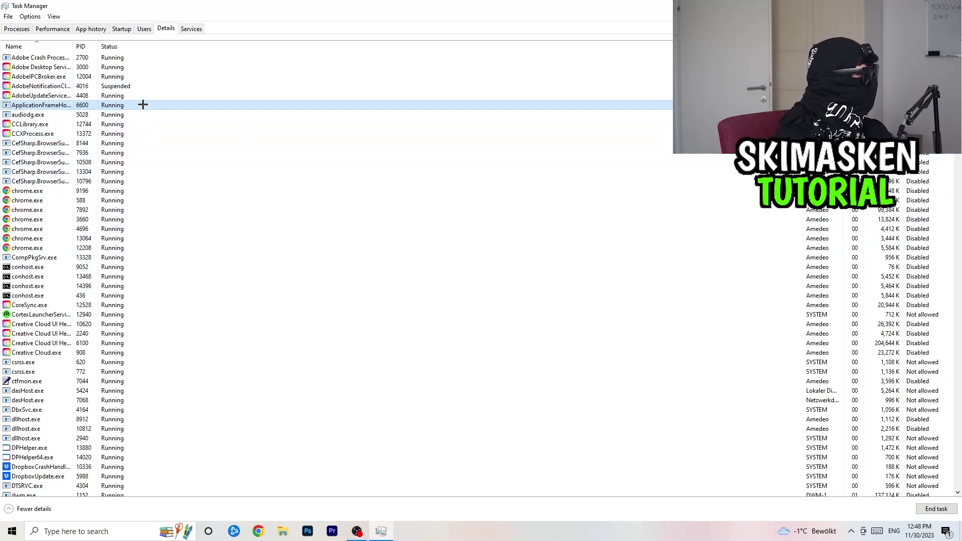
- Display the programs that launch at startup in Task Manager
{"action": "left_click", "coordinate": [122, 29]}
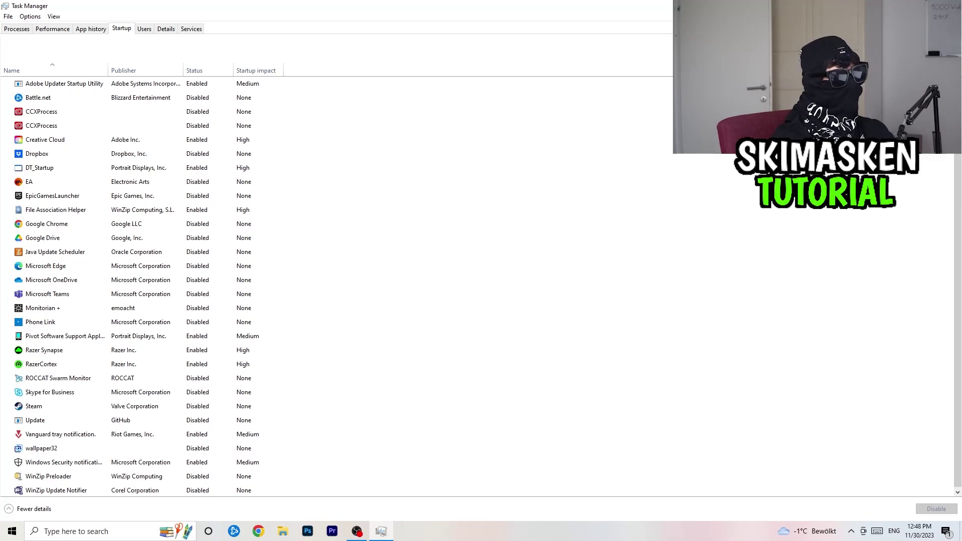
- With Task Manager closed, move the Steam shortcut to an empty area mid-desktop and show its actions, including Run as administrator
{"action": "key", "text": "alt+F4"}
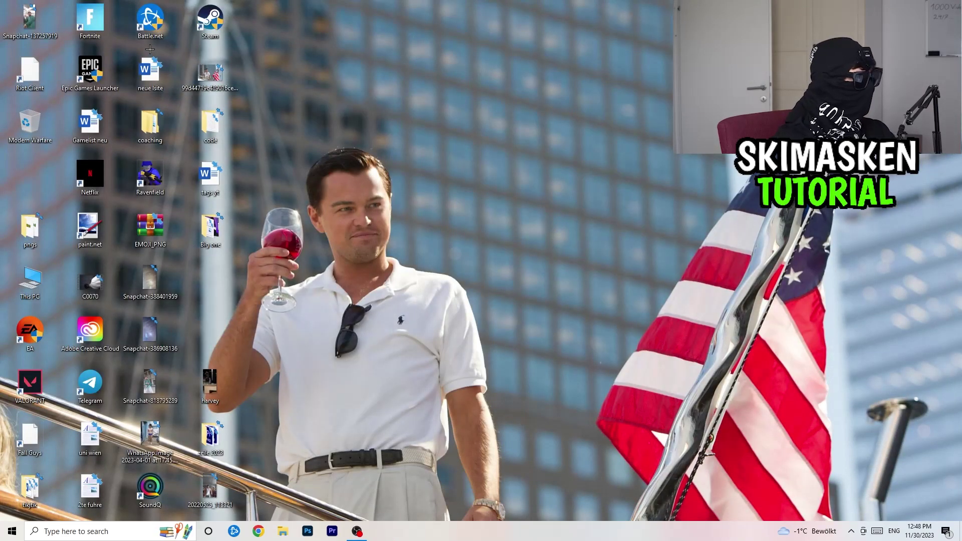
{"action": "left_click_drag", "start_coordinate": [210, 20], "coordinate": [508, 176]}
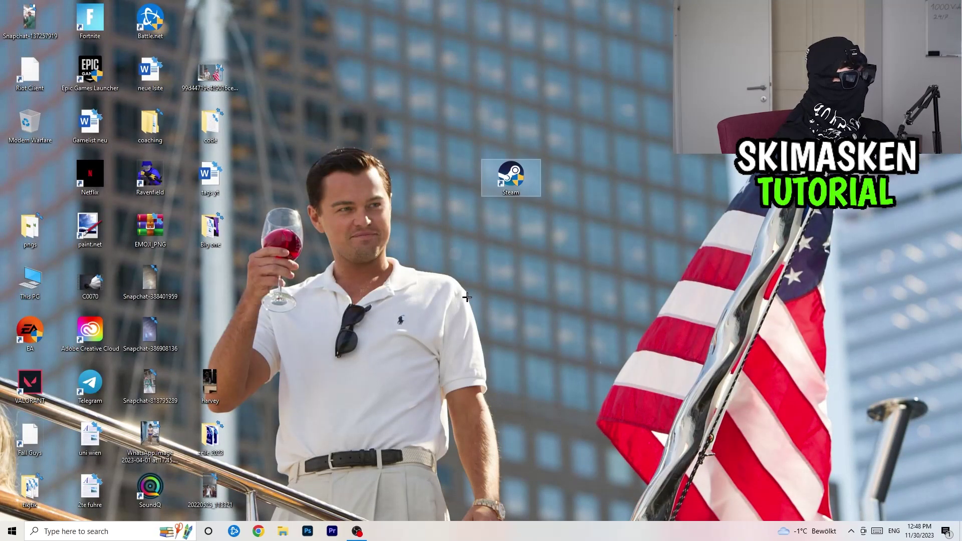
{"action": "right_click", "coordinate": [518, 182]}
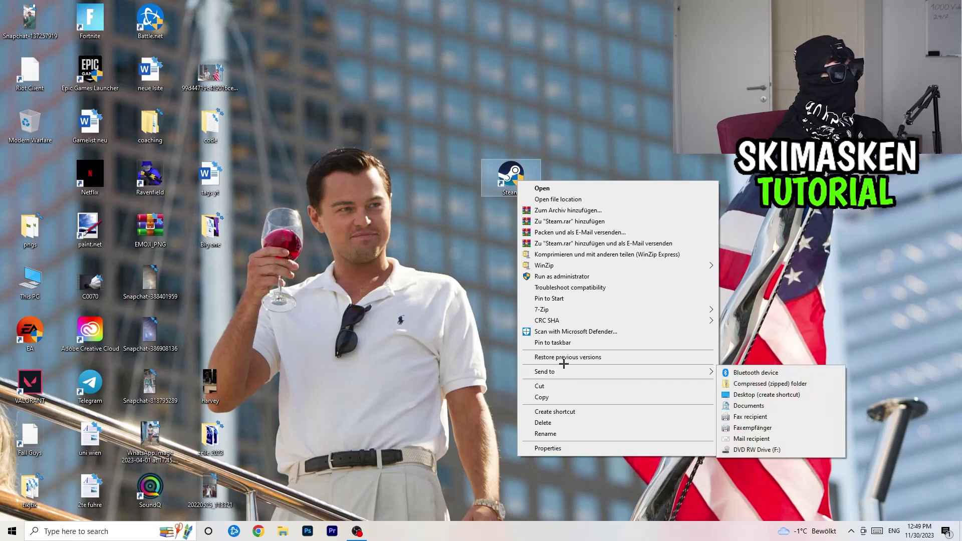
{"action": "left_click", "coordinate": [572, 272]}
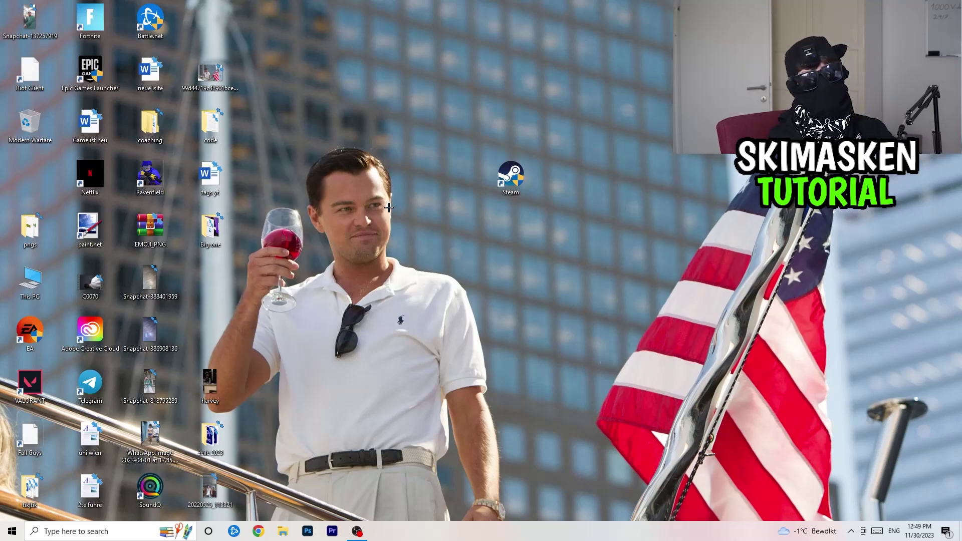
- Check the Windows Update status under Update & Security in Windows Settings, and close Settings
{"action": "left_click", "coordinate": [12, 532]}
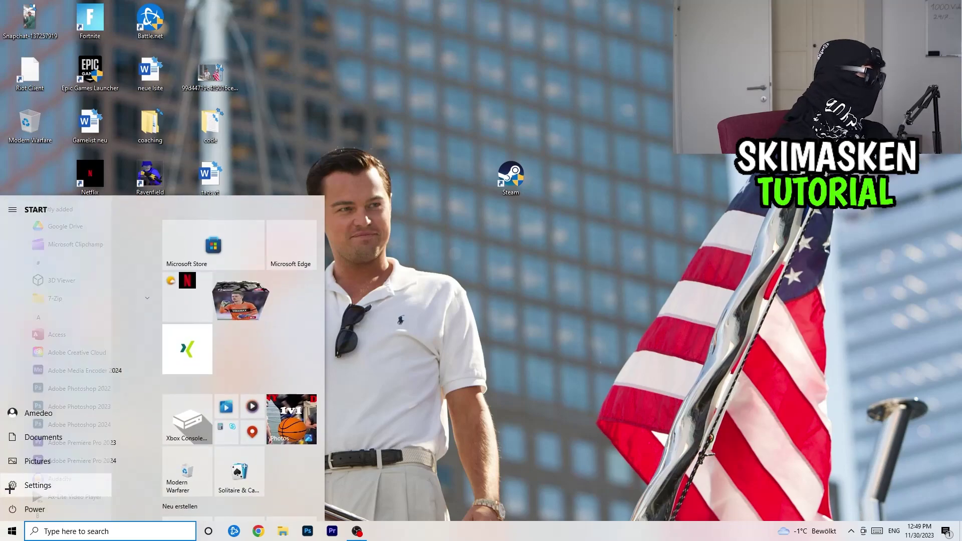
{"action": "left_click", "coordinate": [12, 485]}
{"action": "left_click", "coordinate": [451, 293]}
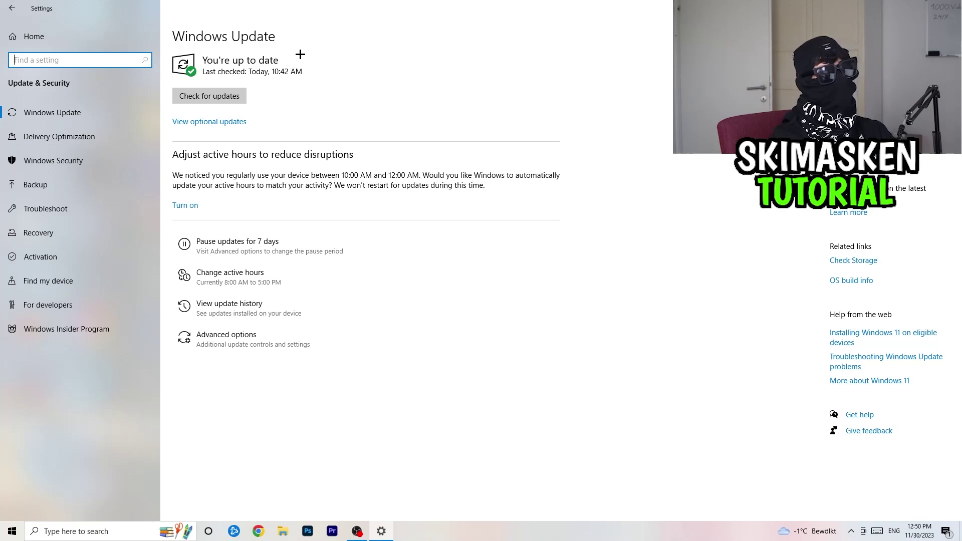
{"action": "key", "text": "alt+F4"}
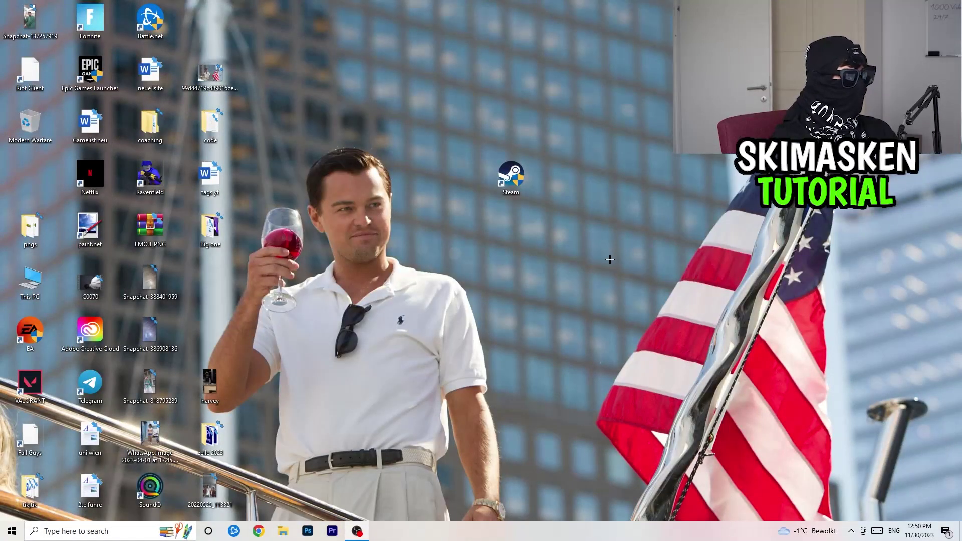